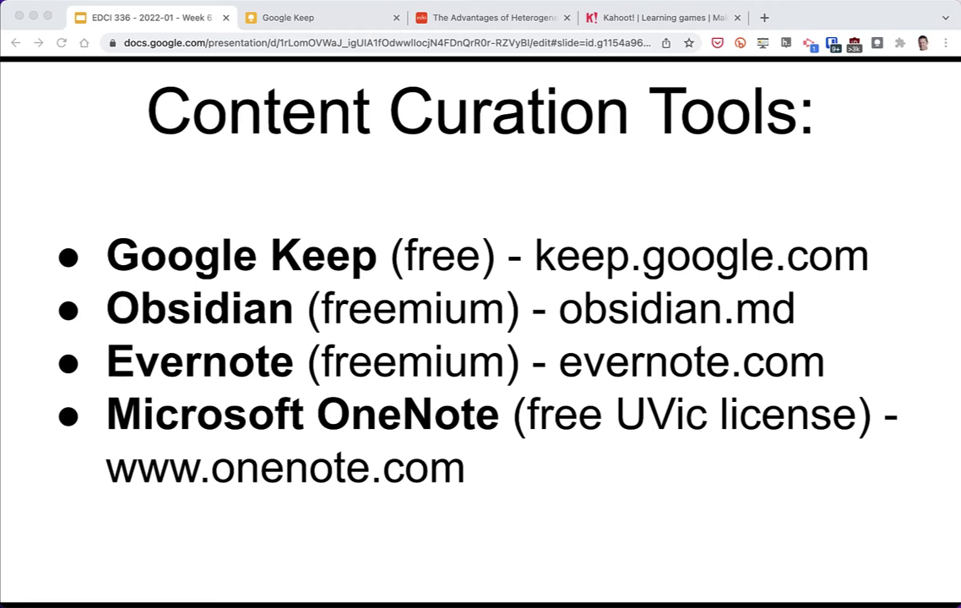
Advance to the Keep screenshot slide with the Cool evaluation tool, OneNote and Evernote notes.
{"action": "key", "text": "Right"}
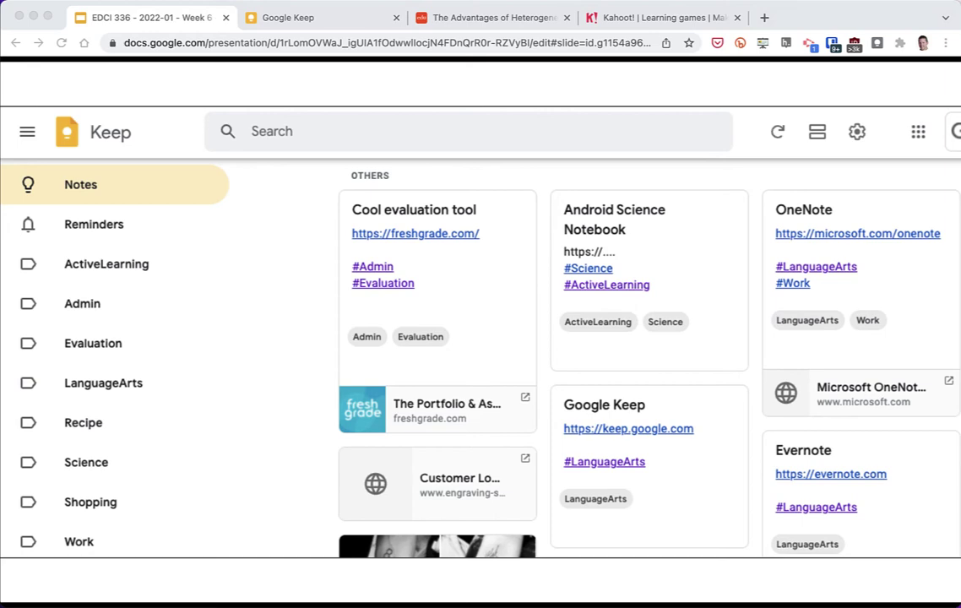
Move to The Basics of Content Curation slide, then switch to the Google Keep notes tab.
{"action": "key", "text": "Right"}
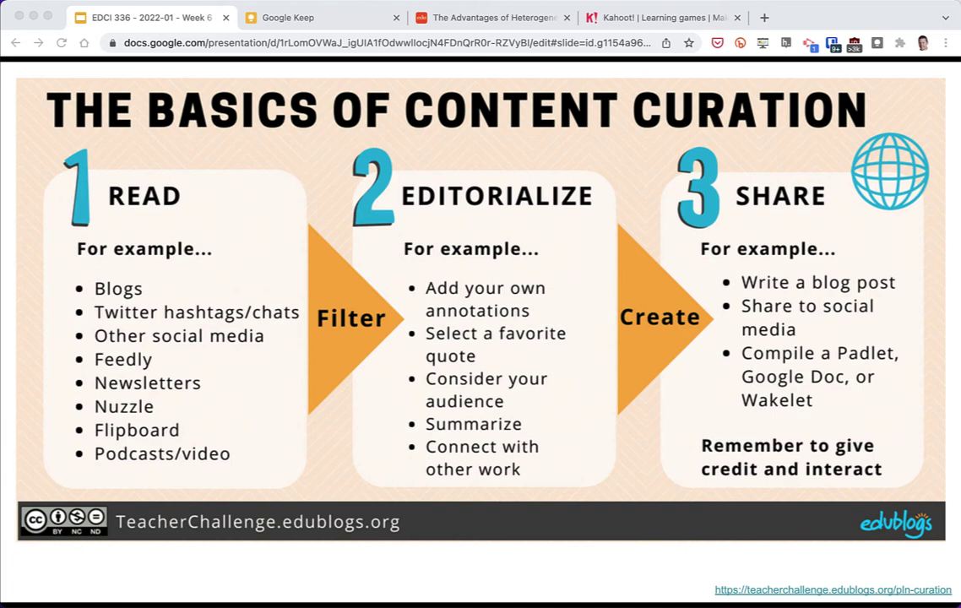
{"action": "left_click", "coordinate": [329, 18]}
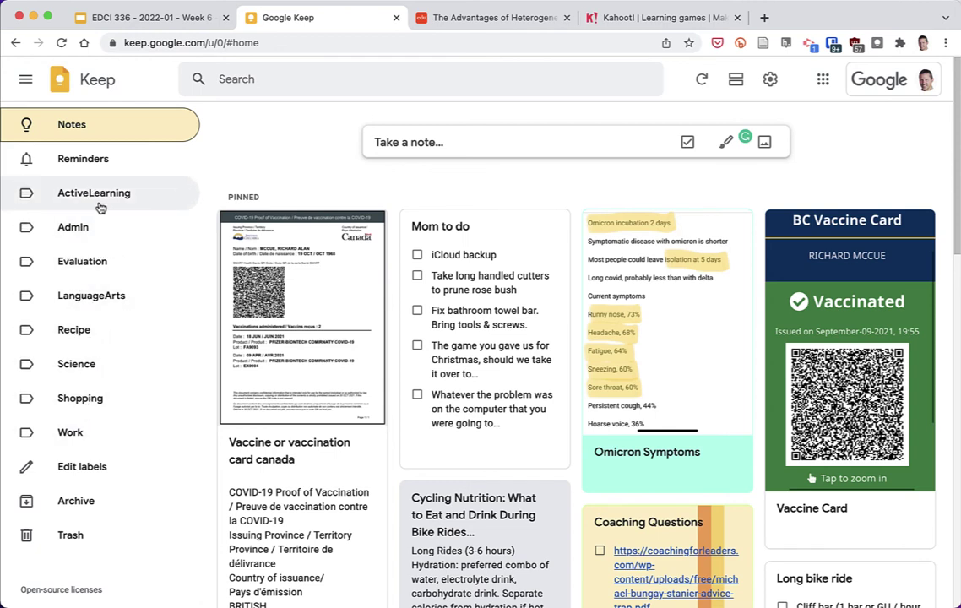
Switch to the Edutopia tab showing The Advantages of Heterogeneous Student Groups in Math.
{"action": "left_click", "coordinate": [473, 20]}
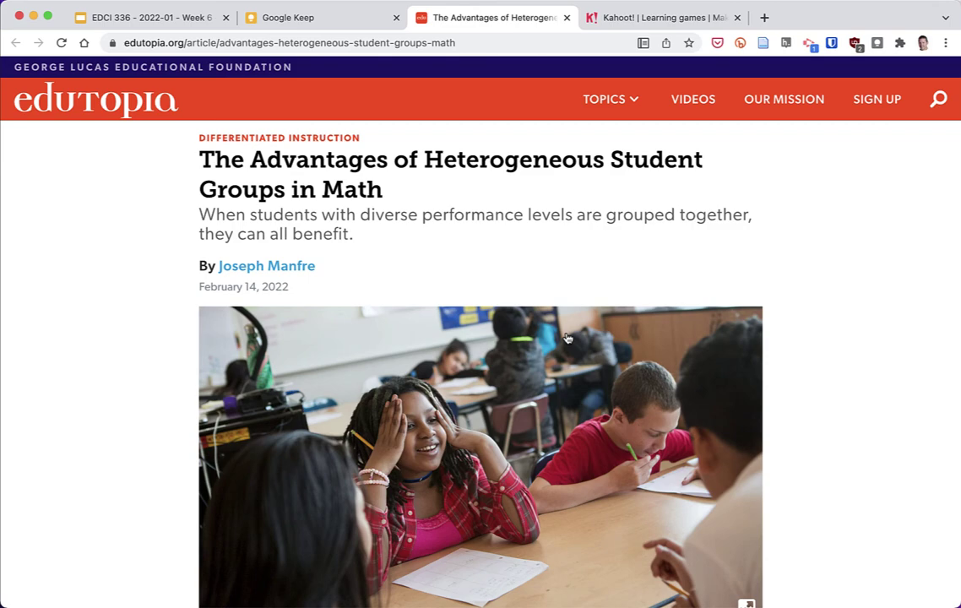
Clip the Edutopia article with the Keep extension, signing in to save it.
{"action": "scroll", "coordinate": [566, 338], "scroll_direction": "down", "scroll_amount": 10}
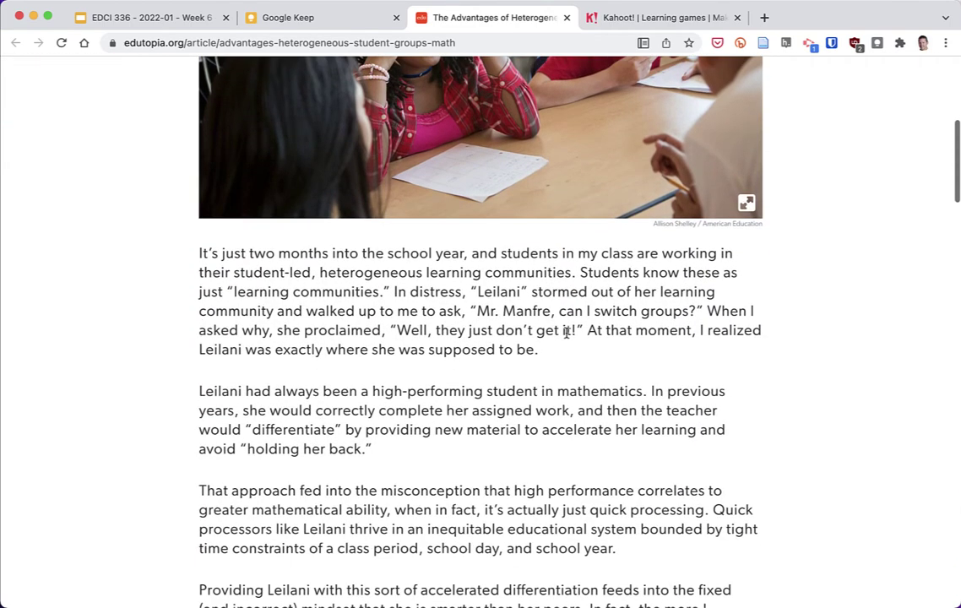
{"action": "scroll", "coordinate": [567, 338], "scroll_direction": "up", "scroll_amount": 10}
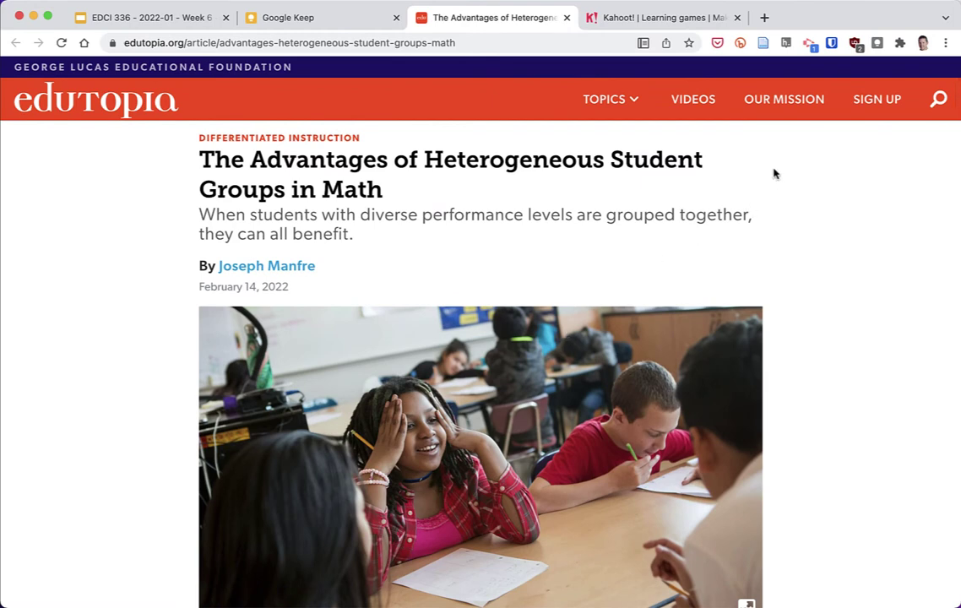
{"action": "left_click", "coordinate": [879, 44]}
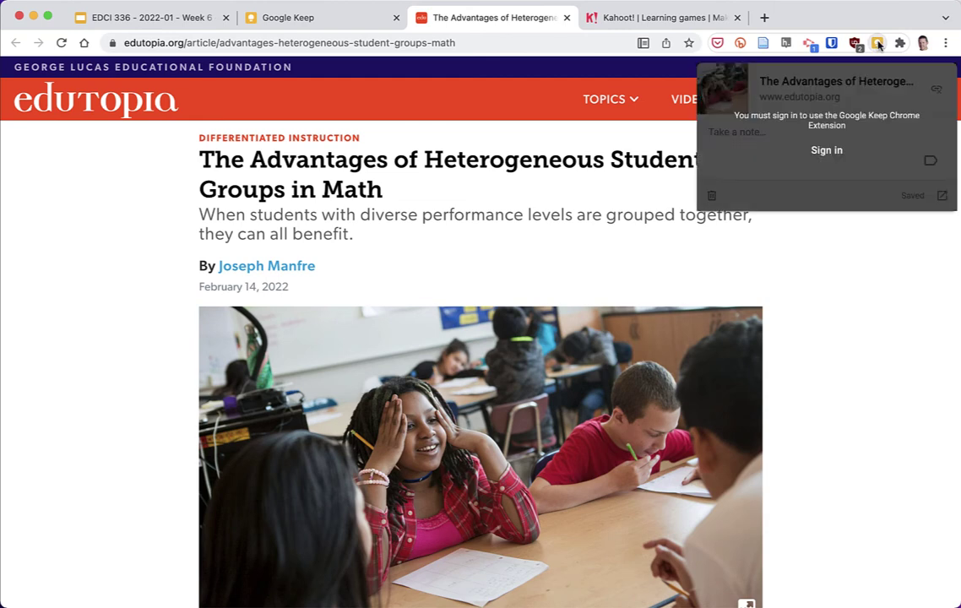
{"action": "left_click", "coordinate": [827, 150]}
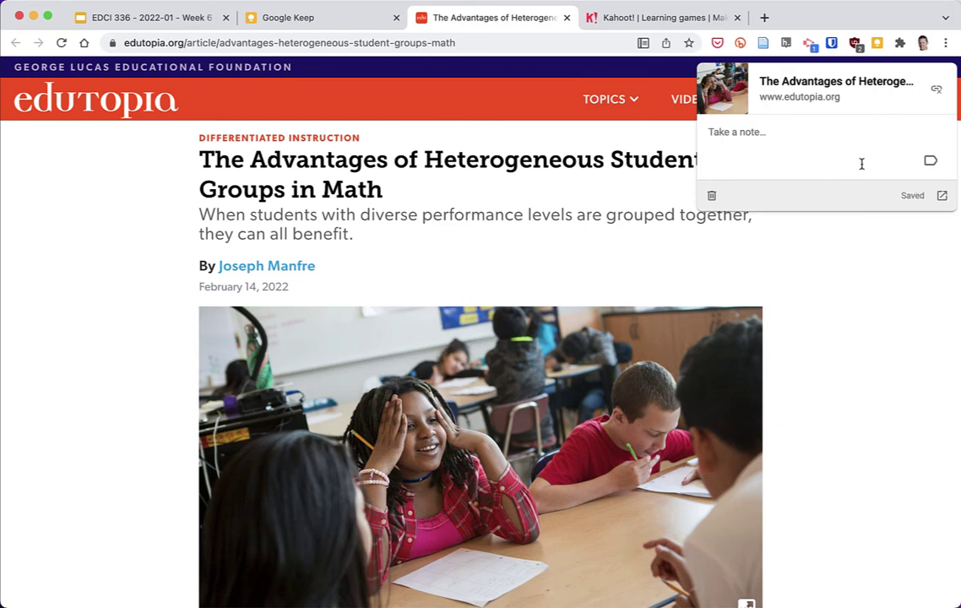
Give the clipped note the Admin label and close the Keep popup.
{"action": "left_click", "coordinate": [931, 162]}
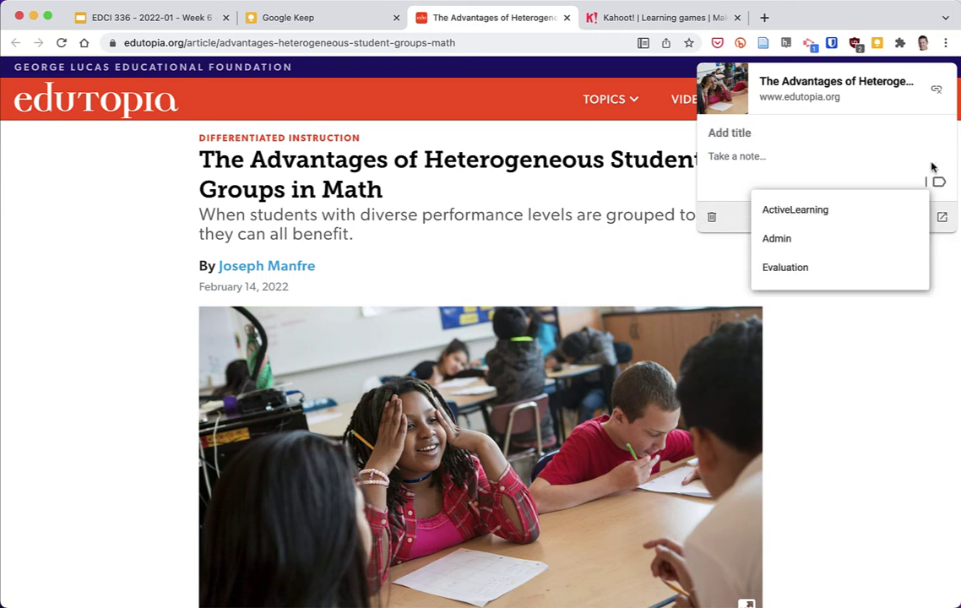
{"action": "scroll", "coordinate": [895, 212], "scroll_direction": "down", "scroll_amount": 2}
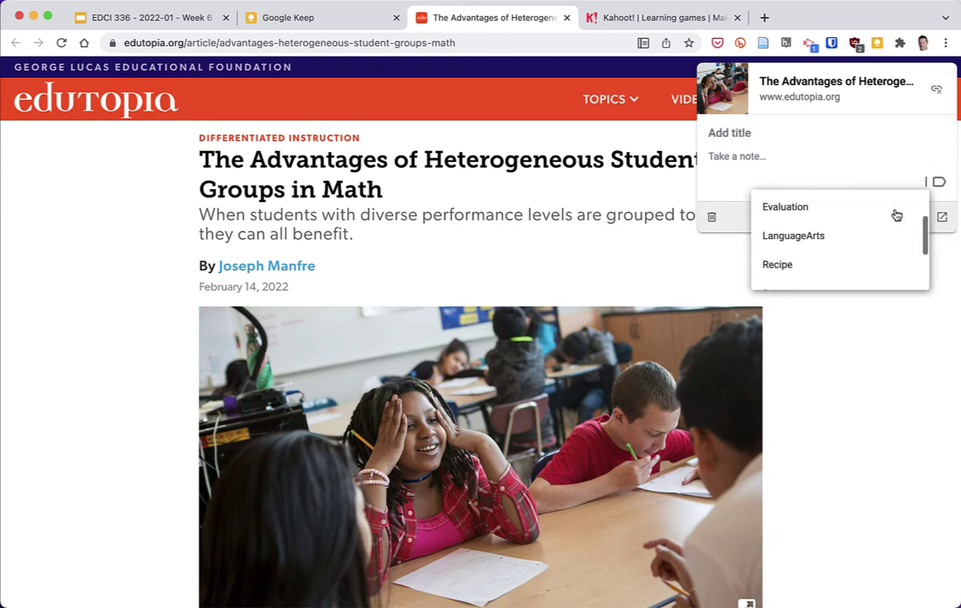
{"action": "scroll", "coordinate": [895, 215], "scroll_direction": "down", "scroll_amount": 1}
{"action": "scroll", "coordinate": [896, 214], "scroll_direction": "up", "scroll_amount": 2}
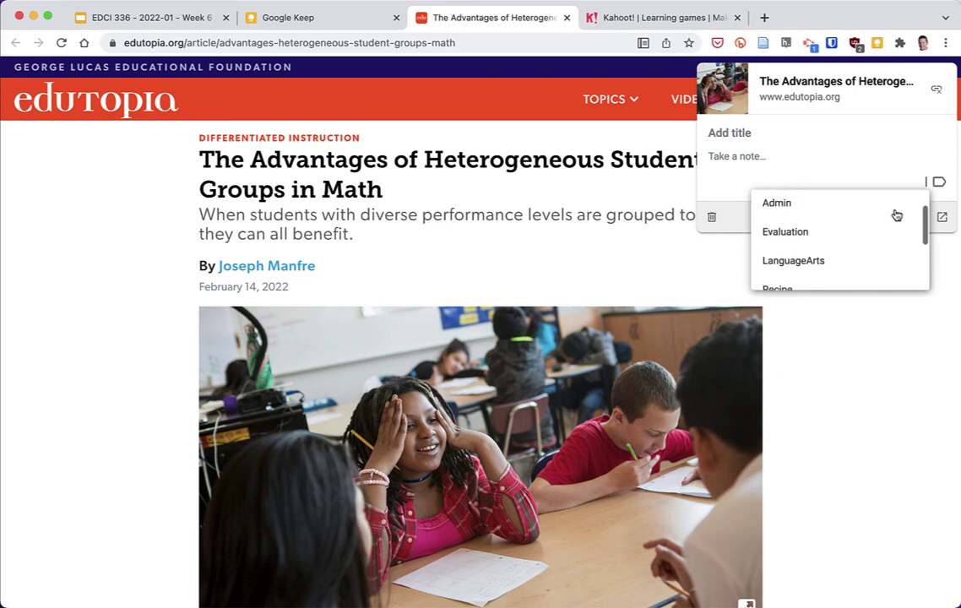
{"action": "left_click", "coordinate": [833, 211]}
{"action": "scroll", "coordinate": [865, 245], "scroll_direction": "down", "scroll_amount": 5}
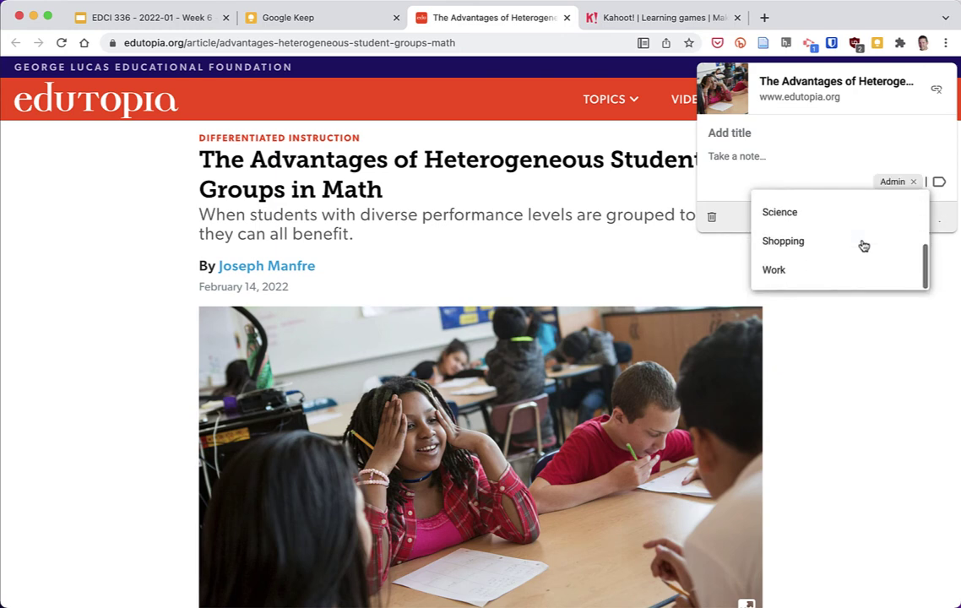
{"action": "scroll", "coordinate": [875, 234], "scroll_direction": "up", "scroll_amount": 6}
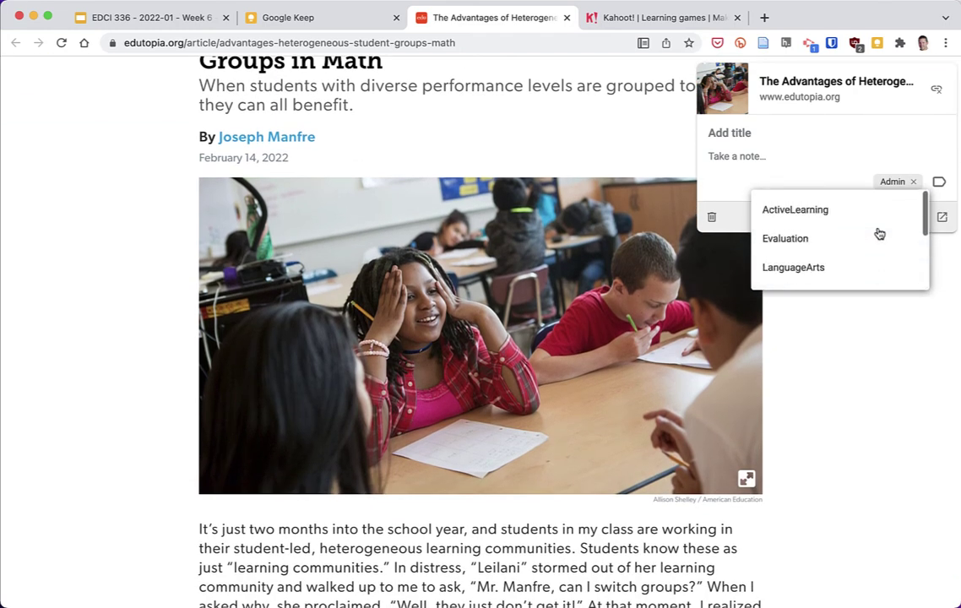
{"action": "scroll", "coordinate": [833, 290], "scroll_direction": "down", "scroll_amount": 4}
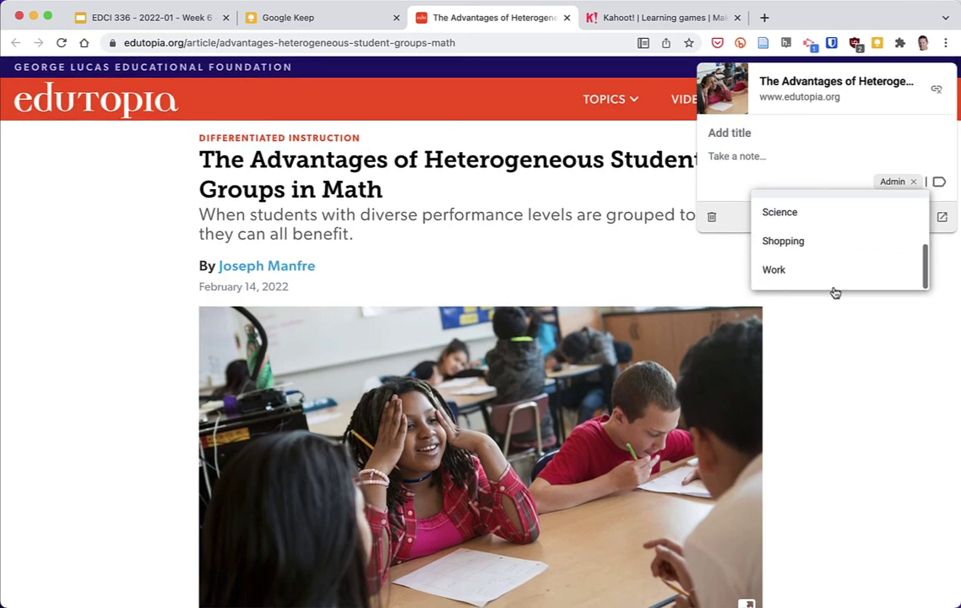
{"action": "scroll", "coordinate": [841, 253], "scroll_direction": "up", "scroll_amount": 1}
{"action": "left_click", "coordinate": [851, 159]}
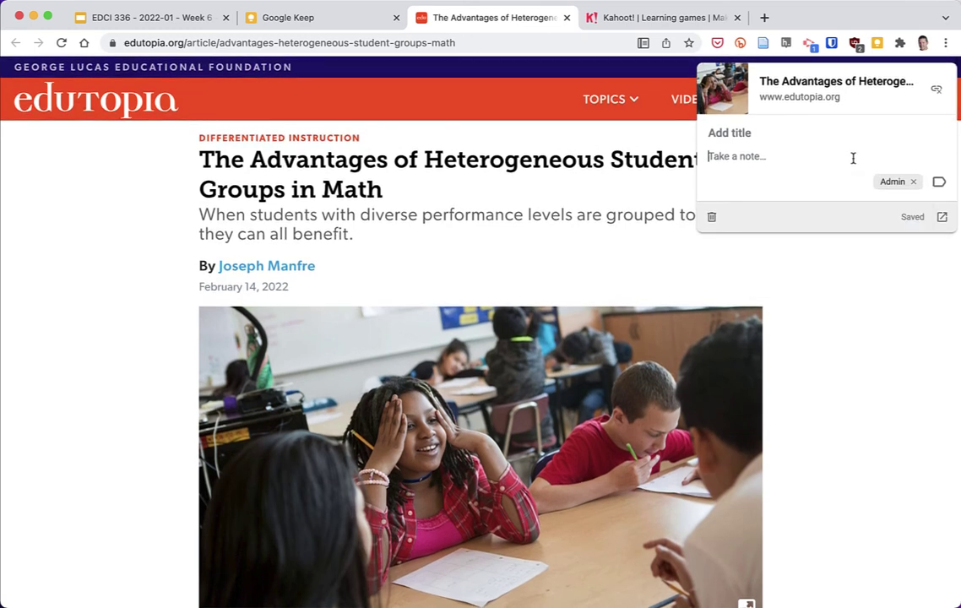
{"action": "left_click", "coordinate": [663, 147]}
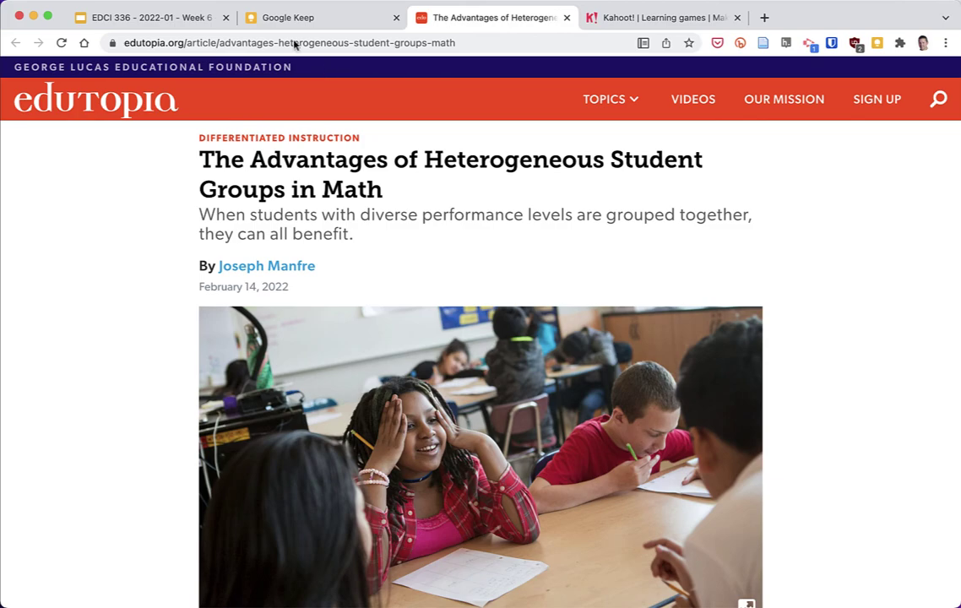
Open the Edutopia article note from the Google Keep notes grid.
{"action": "left_click", "coordinate": [268, 17]}
{"action": "scroll", "coordinate": [365, 320], "scroll_direction": "down", "scroll_amount": 10}
{"action": "scroll", "coordinate": [362, 319], "scroll_direction": "down", "scroll_amount": 15}
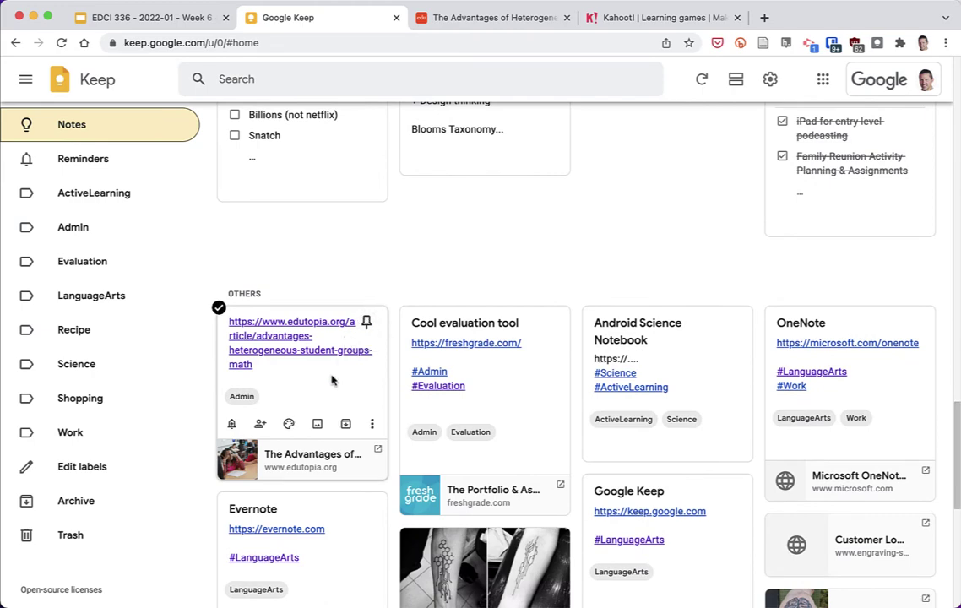
{"action": "left_click", "coordinate": [324, 388]}
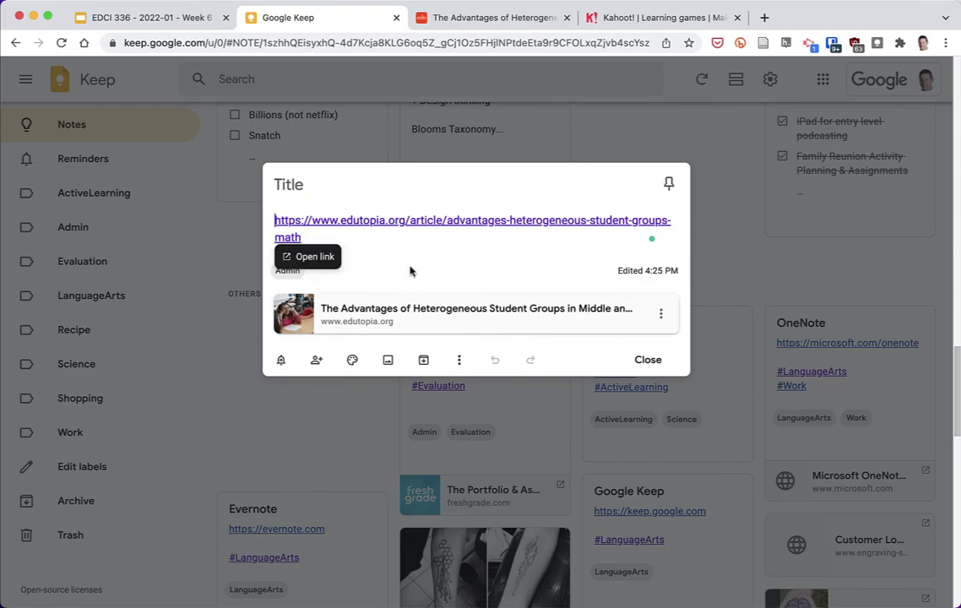
Add a #Math line creating the new Math label, then view the Math label.
{"action": "left_click", "coordinate": [360, 237]}
{"action": "key", "text": "Return"}
{"action": "type", "text": "#MK"}
{"action": "type", "text": "ath"}
{"action": "key", "text": "BackSpace"}
{"action": "key", "text": "BackSpace"}
{"action": "key", "text": "BackSpace"}
{"action": "key", "text": "BackSpace"}
{"action": "type", "text": "ath"}
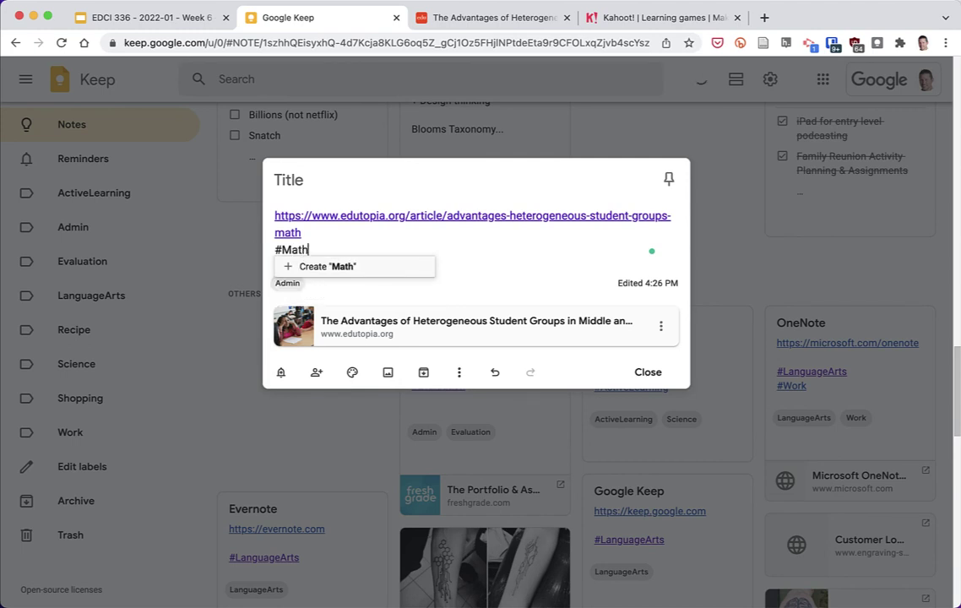
{"action": "left_click", "coordinate": [328, 268]}
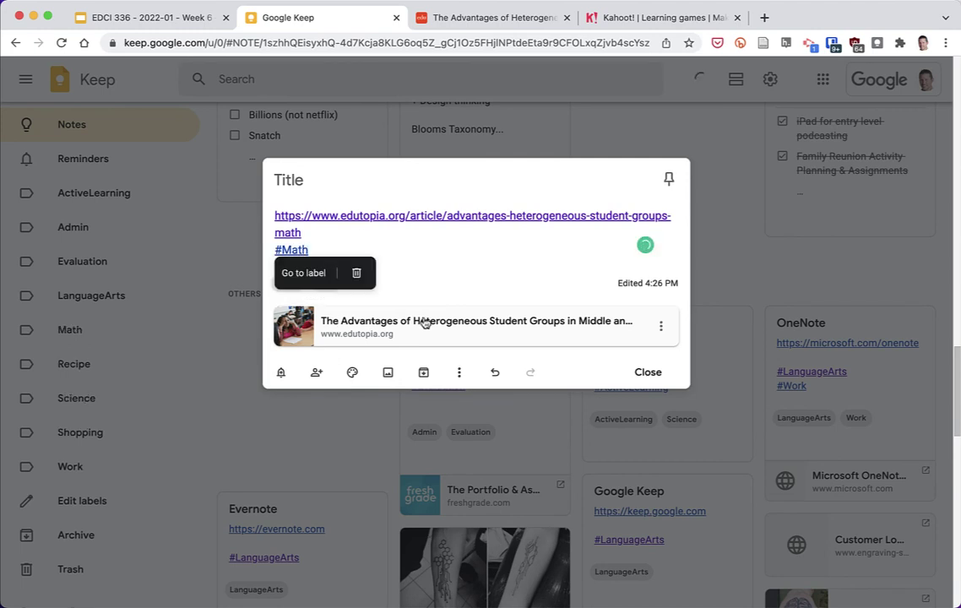
{"action": "left_click", "coordinate": [647, 372]}
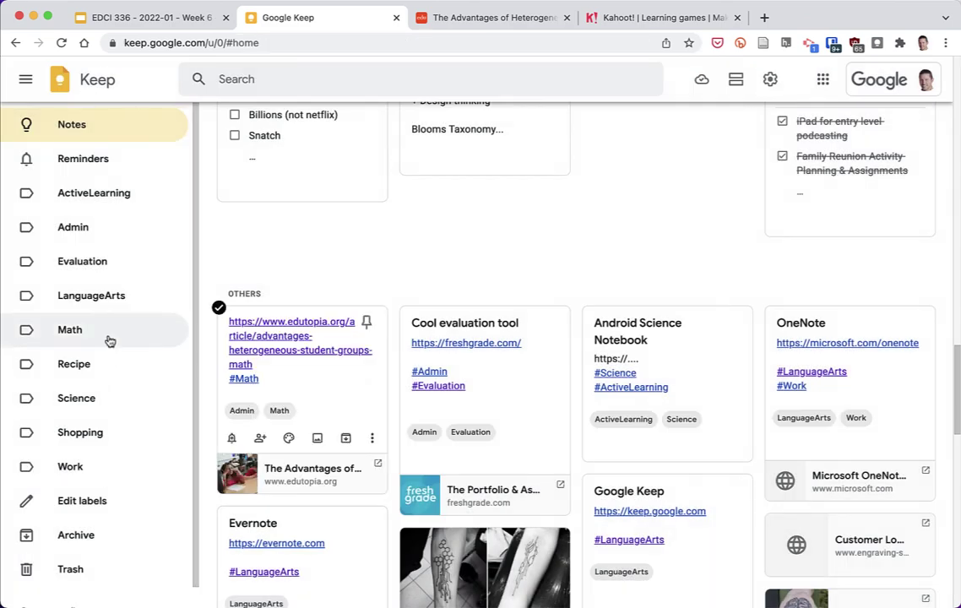
{"action": "left_click", "coordinate": [61, 332]}
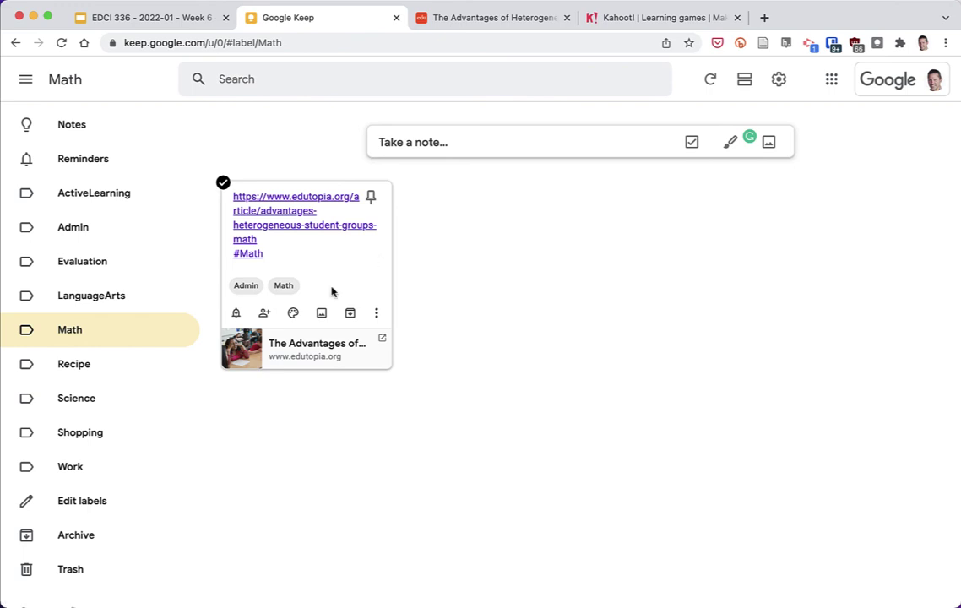
Check the LanguageArts label's notes, then switch to the Kahoot! homepage tab.
{"action": "left_click", "coordinate": [121, 300]}
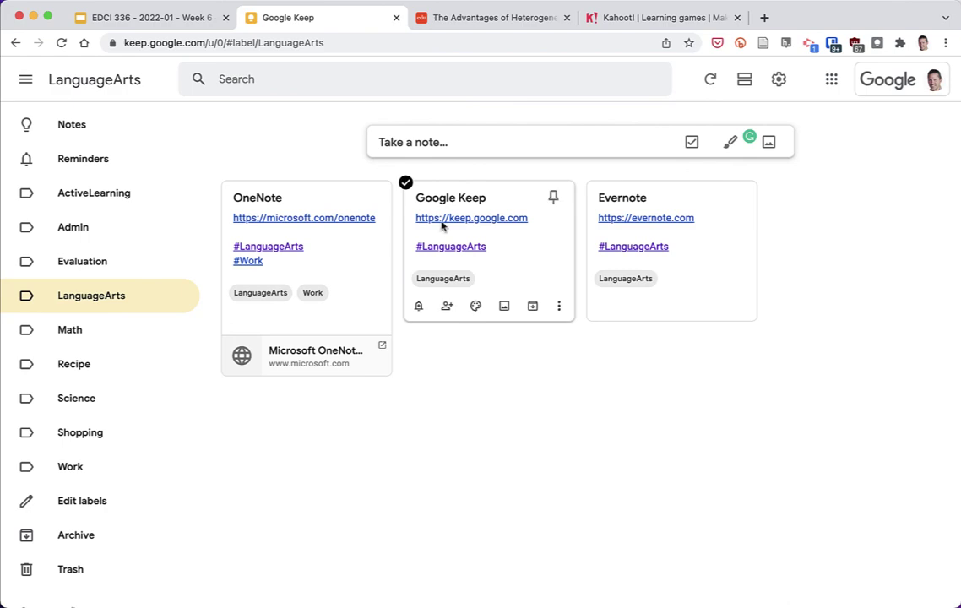
{"action": "left_click", "coordinate": [620, 18]}
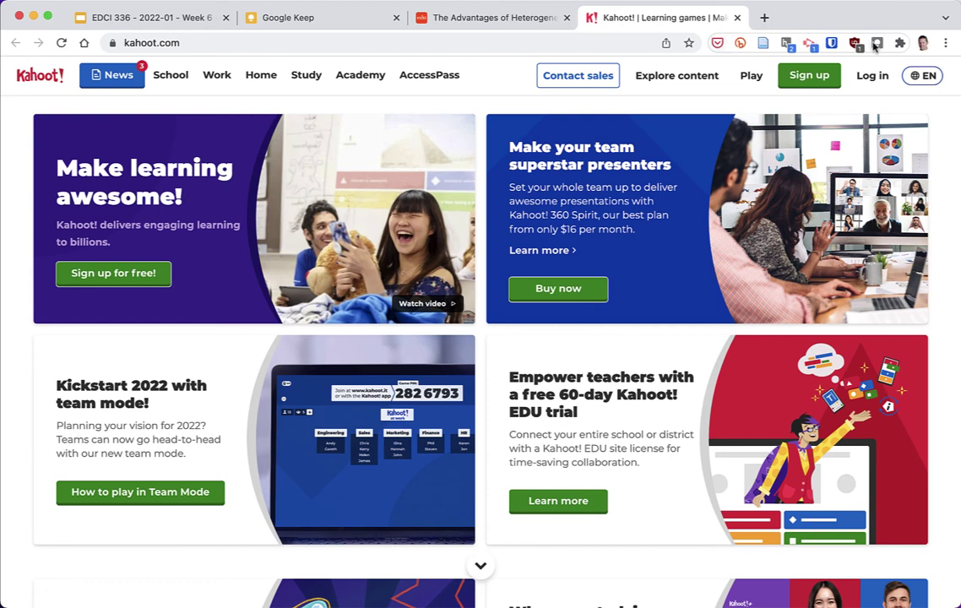
Clip the Kahoot! homepage to Keep labelled ActiveLearning and Evaluation, then return to Keep.
{"action": "left_click", "coordinate": [876, 44]}
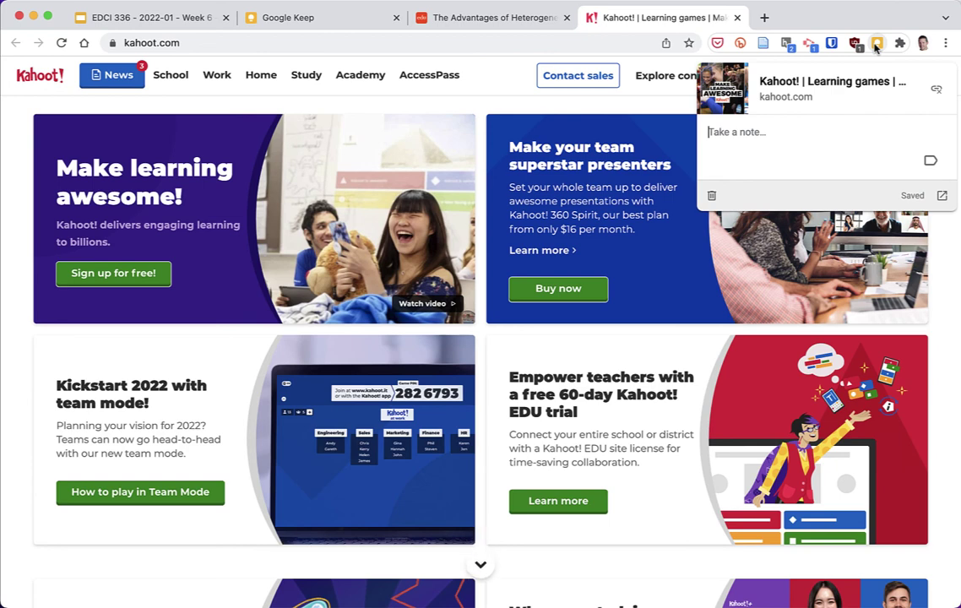
{"action": "left_click", "coordinate": [931, 160]}
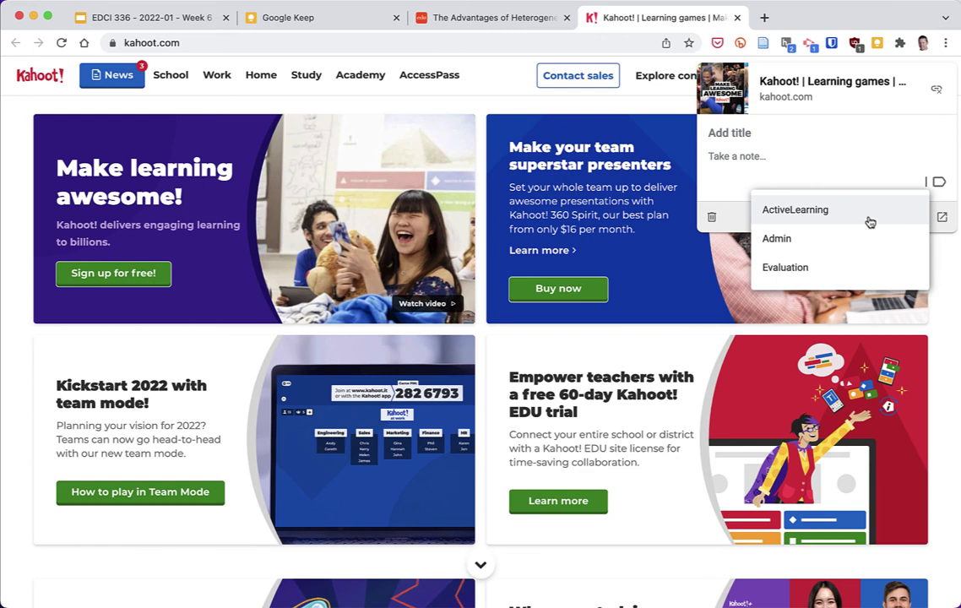
{"action": "left_click", "coordinate": [819, 214]}
{"action": "scroll", "coordinate": [819, 216], "scroll_direction": "down", "scroll_amount": 3}
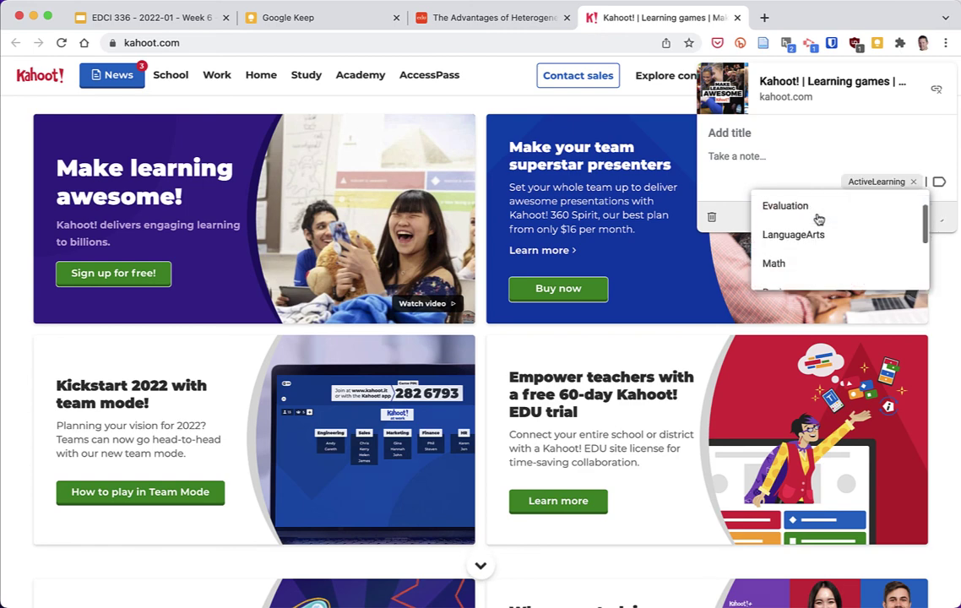
{"action": "scroll", "coordinate": [815, 239], "scroll_direction": "up", "scroll_amount": 2}
{"action": "left_click", "coordinate": [798, 221]}
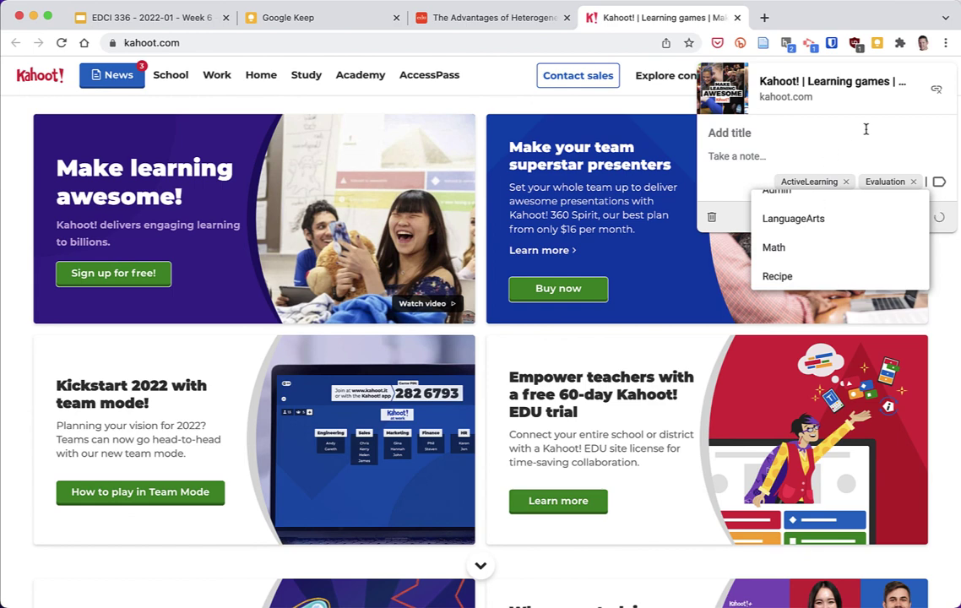
{"action": "left_click", "coordinate": [673, 103]}
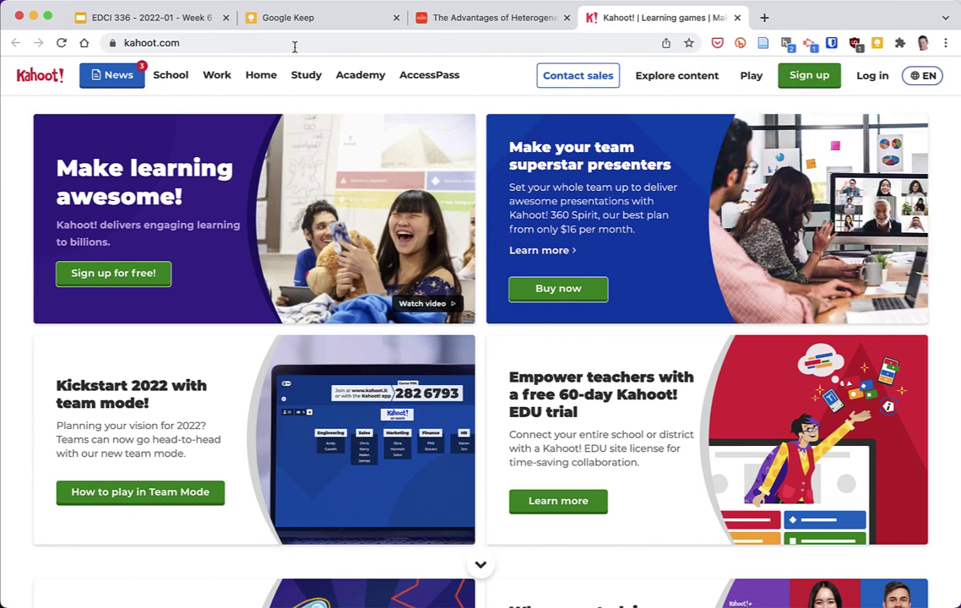
{"action": "left_click", "coordinate": [269, 18]}
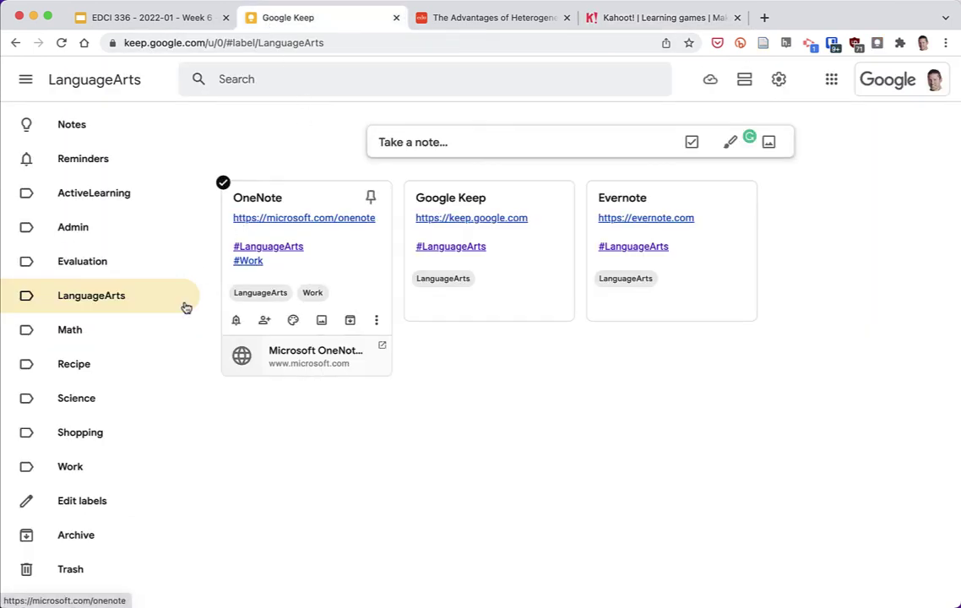
Browse the Evaluation, LanguageArts and Admin label views to confirm the filed notes.
{"action": "left_click", "coordinate": [92, 263]}
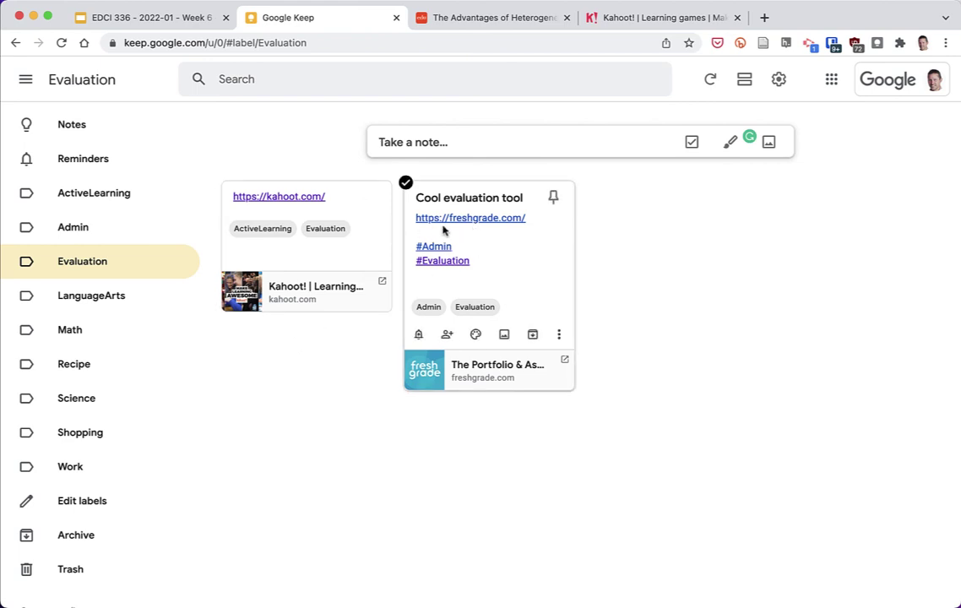
{"action": "left_click", "coordinate": [141, 299]}
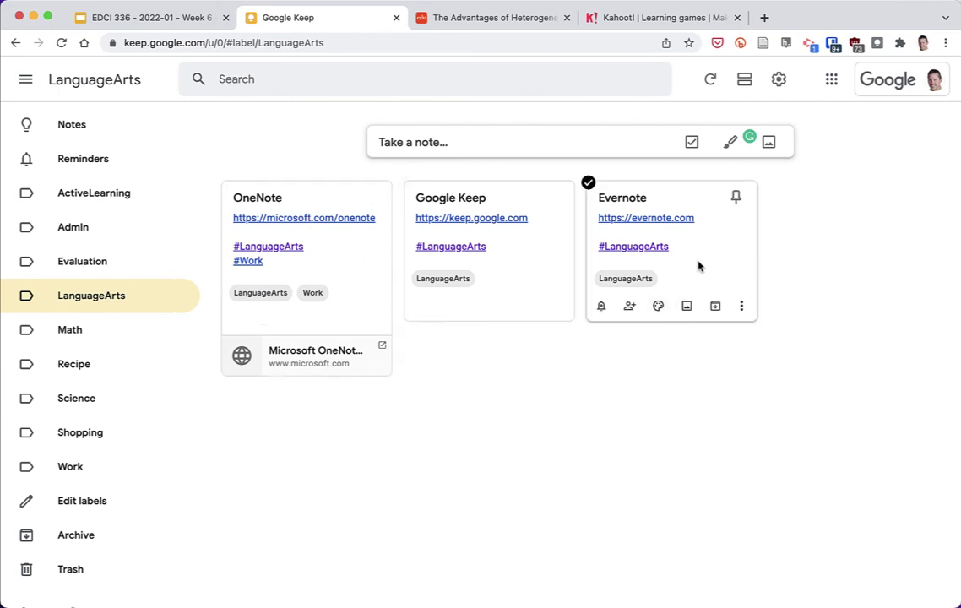
{"action": "left_click", "coordinate": [108, 235]}
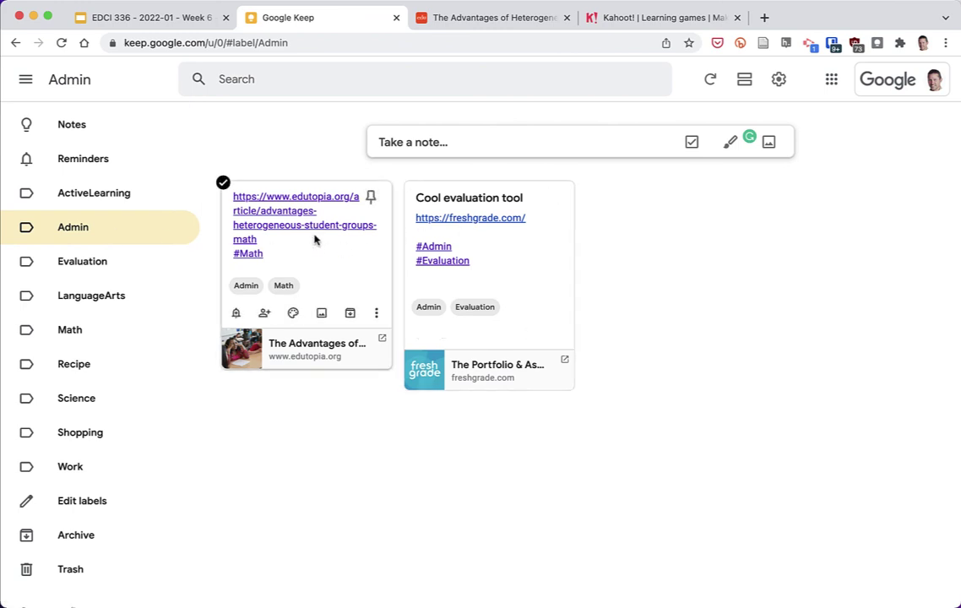